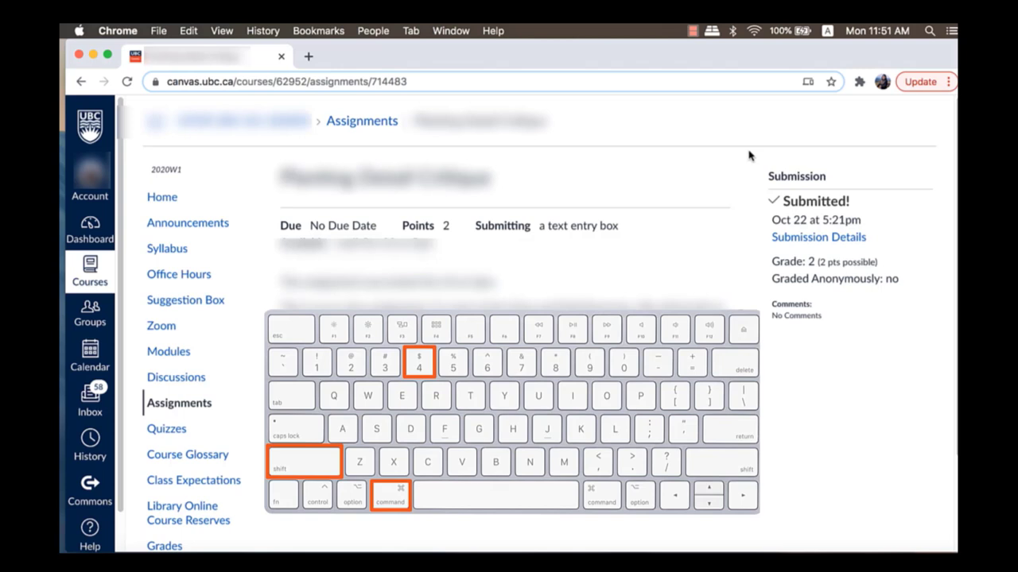
Start a Cmd+Shift+4 region capture of the Submitted! status and grade panel
key("super+shift+4")
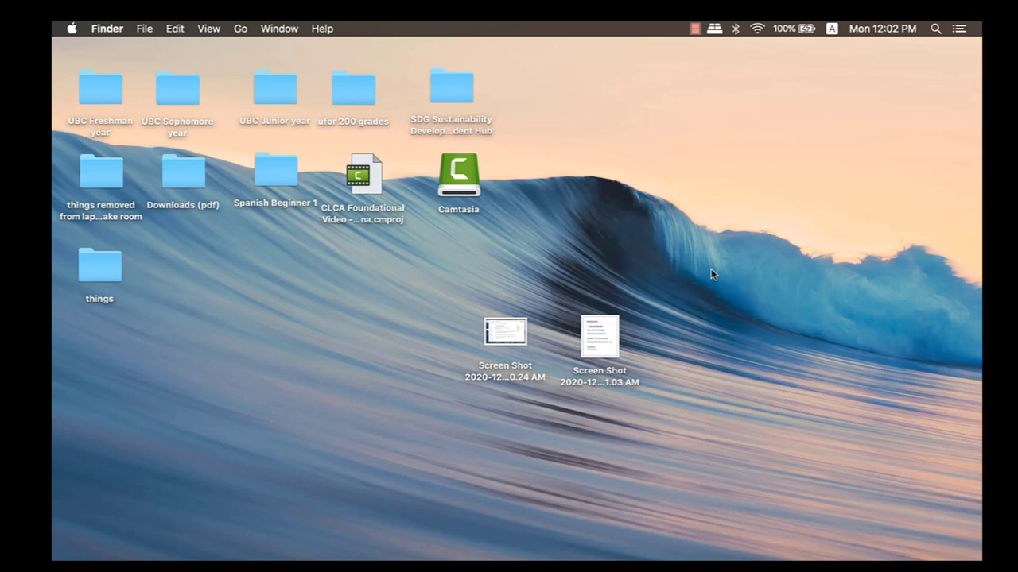
Preview the newer desktop screenshot and rename it assignmentXXX_submission_screenshot_proof plus the student's name
left_click(599, 338)
key("space")
key("space")
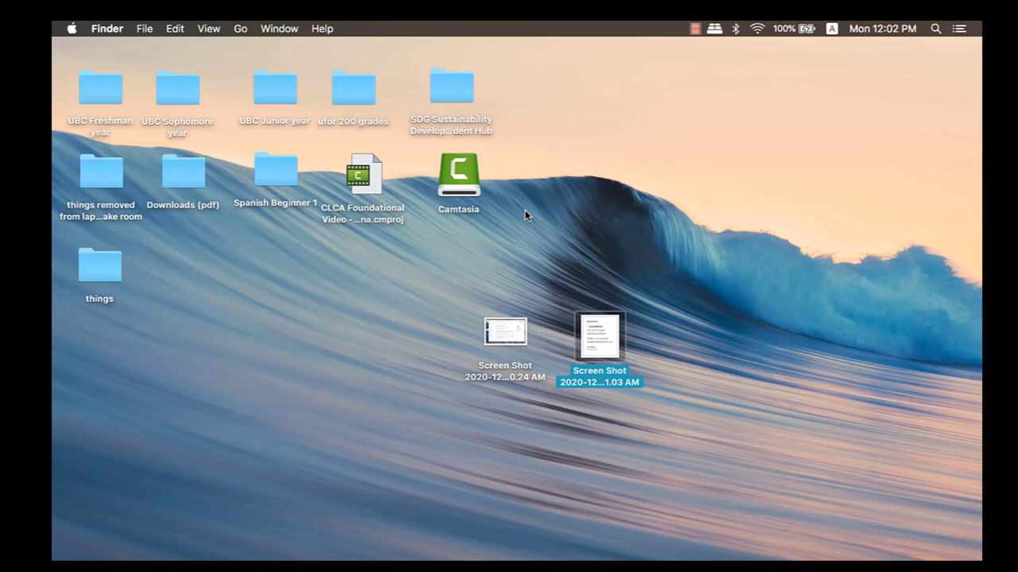
key("Return")
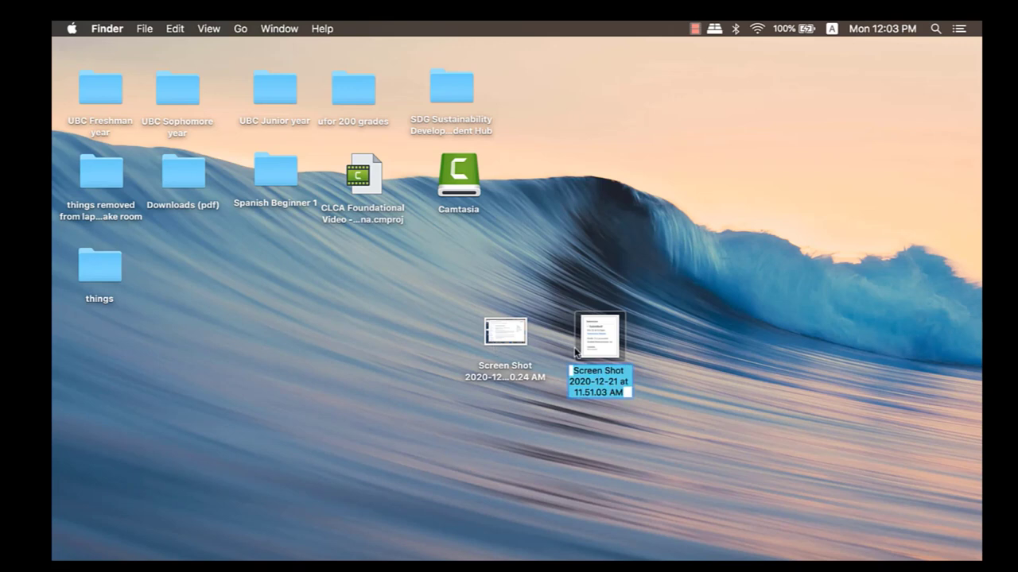
type("assignmentXXX_submission_screenshot_proof_Alina")
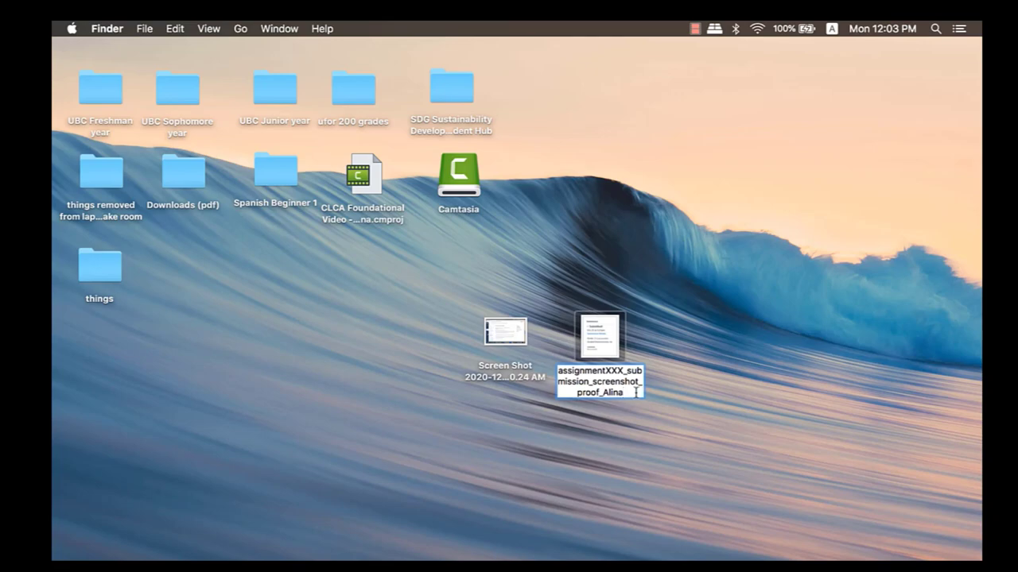
key("Return")
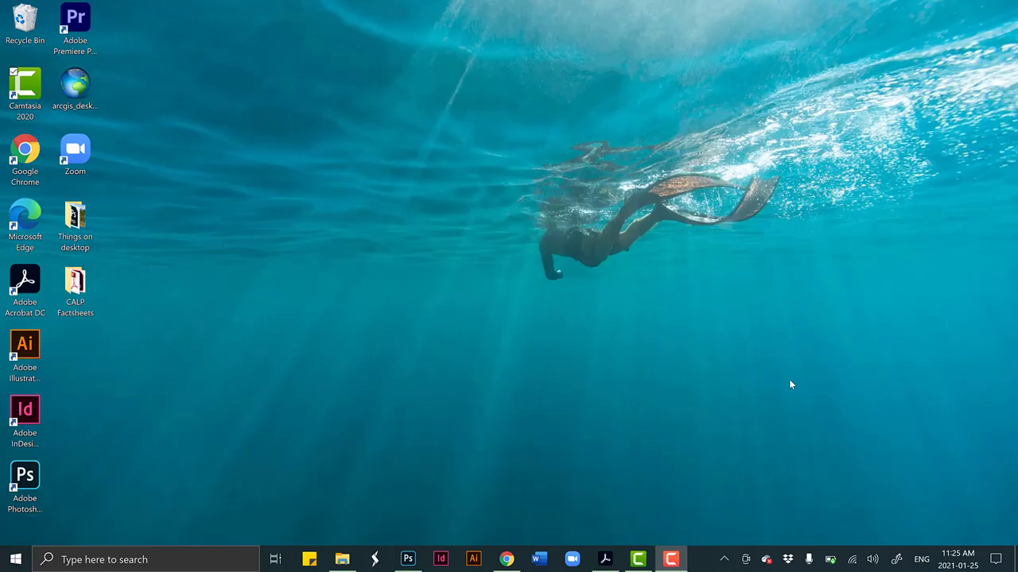
Find Screenshot (16) under This PC > Pictures > Screenshots and bring up its file actions
left_click(347, 561)
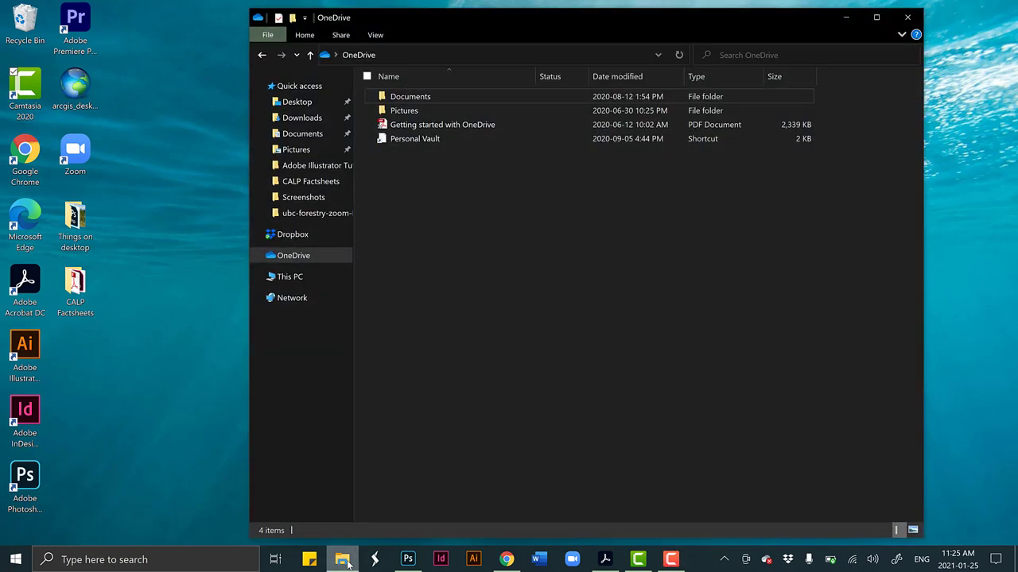
left_click(315, 279)
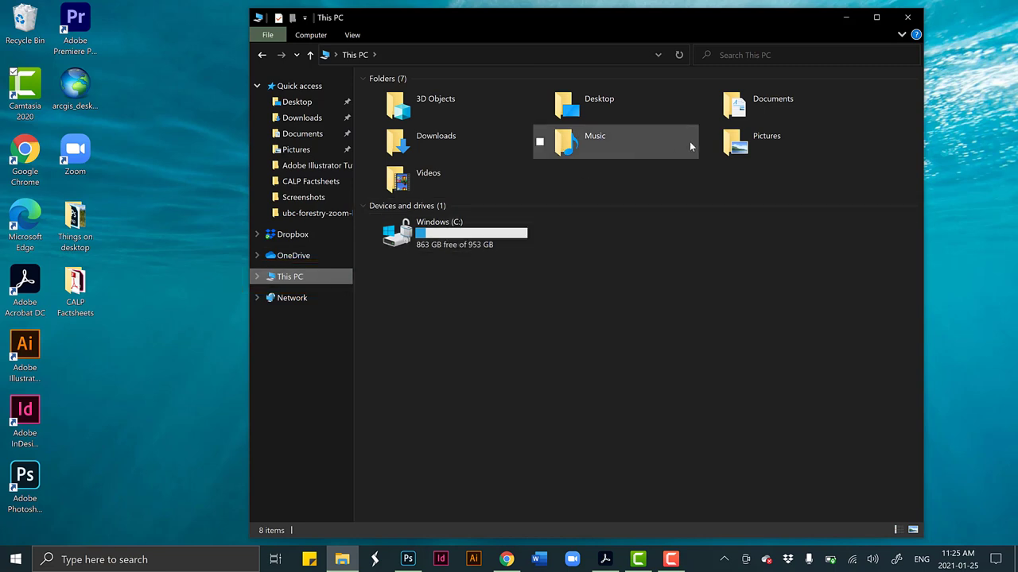
double_click(735, 148)
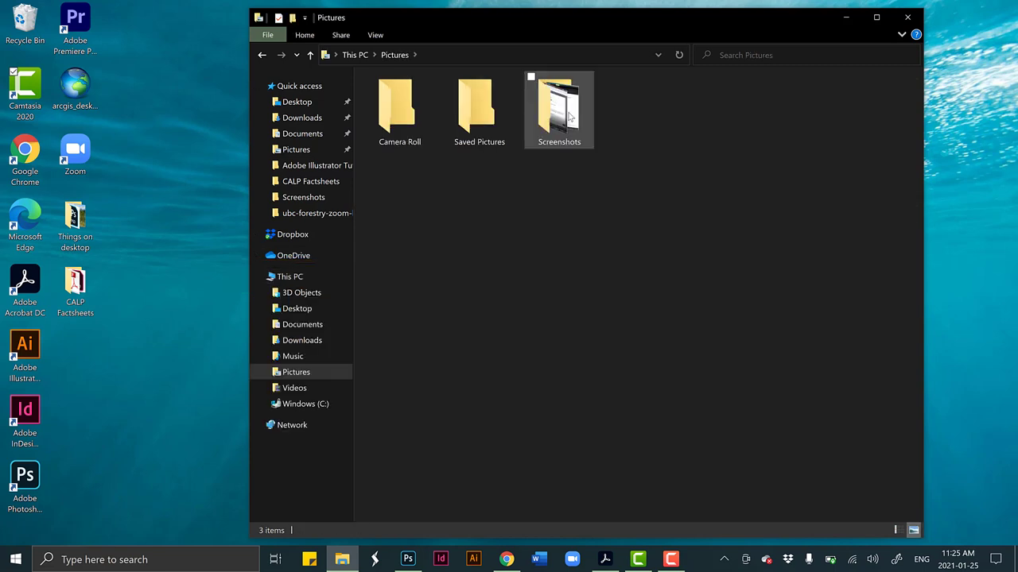
double_click(569, 116)
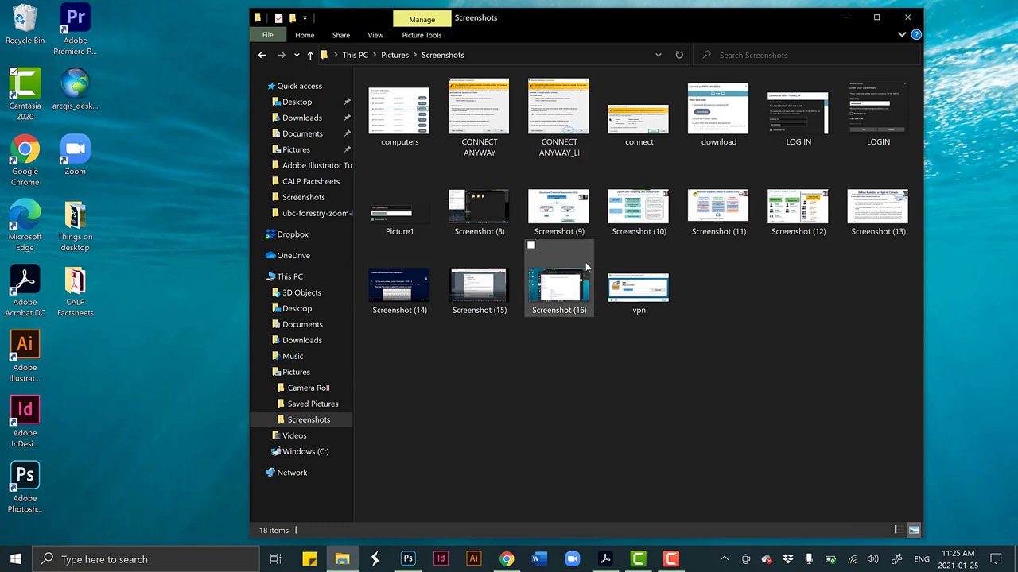
left_click(566, 296)
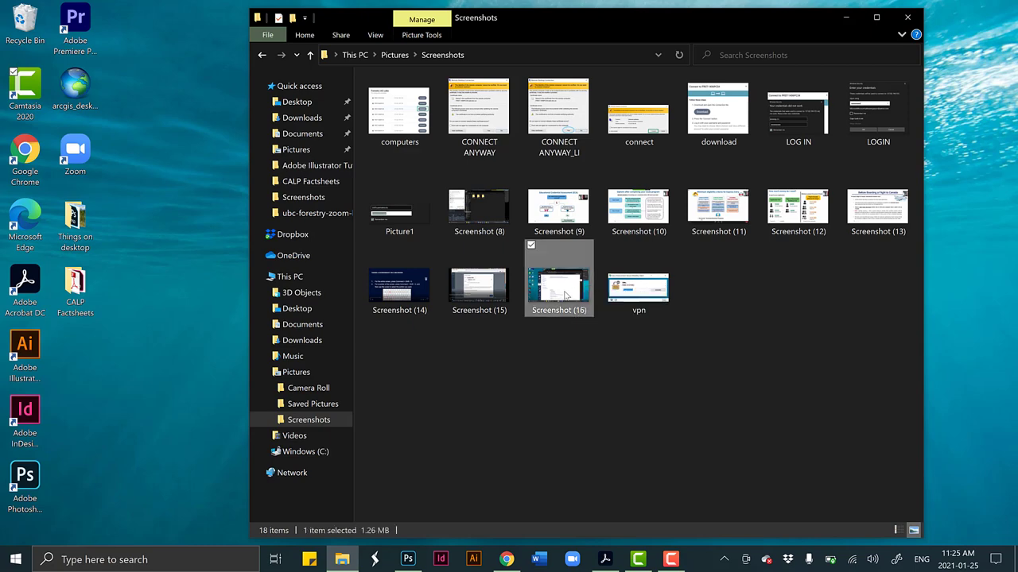
right_click(566, 296)
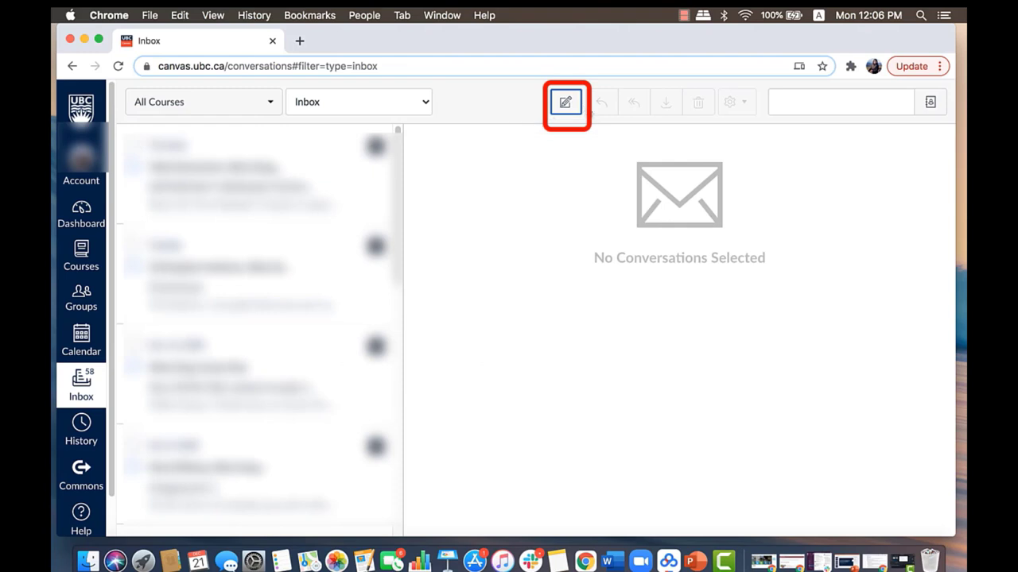
Draft a Course XXX message to Instructor XXX with the pasted explanatory letter as body
left_click(566, 101)
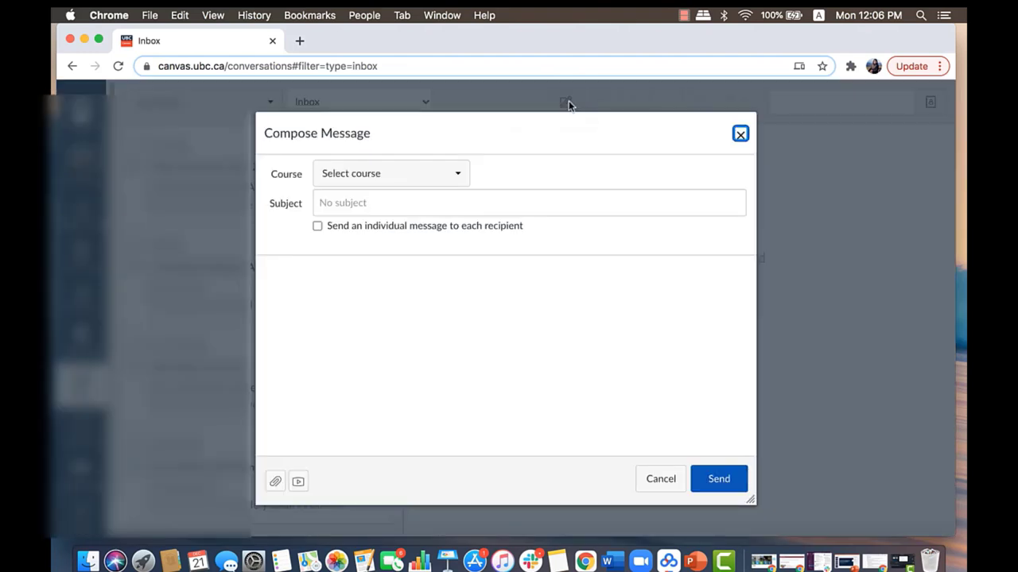
left_click(461, 181)
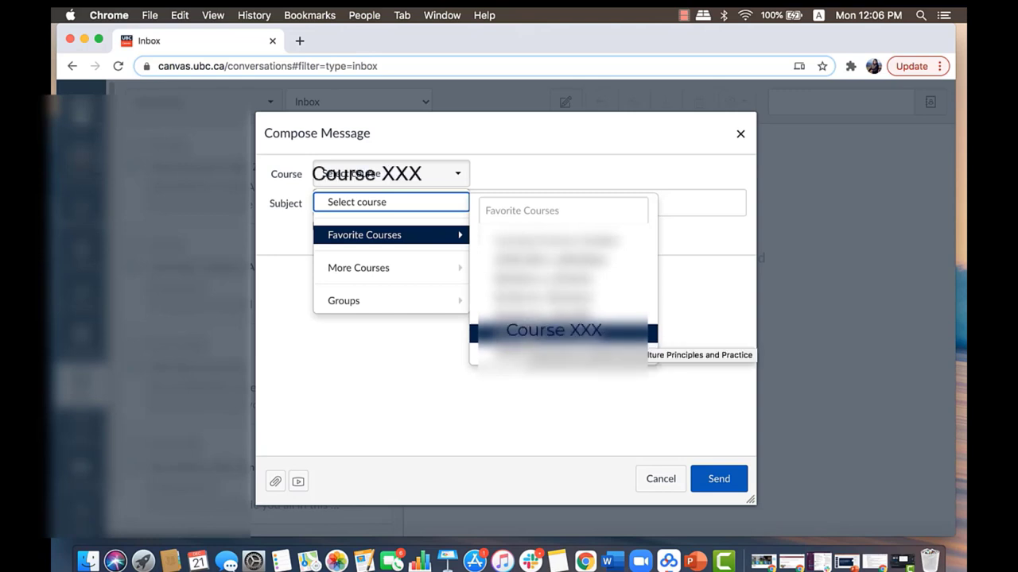
left_click(525, 333)
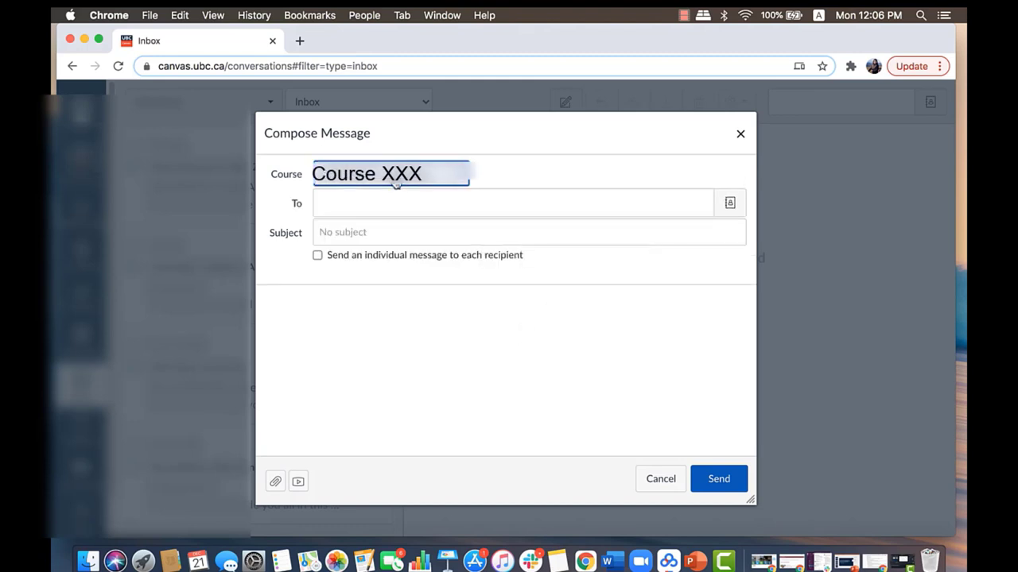
left_click(607, 194)
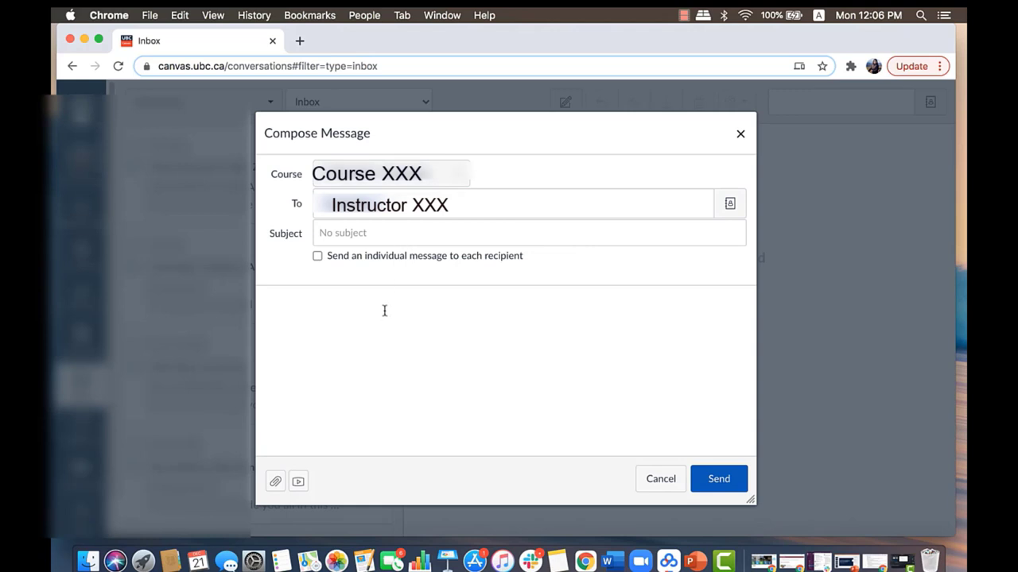
key("super+v")
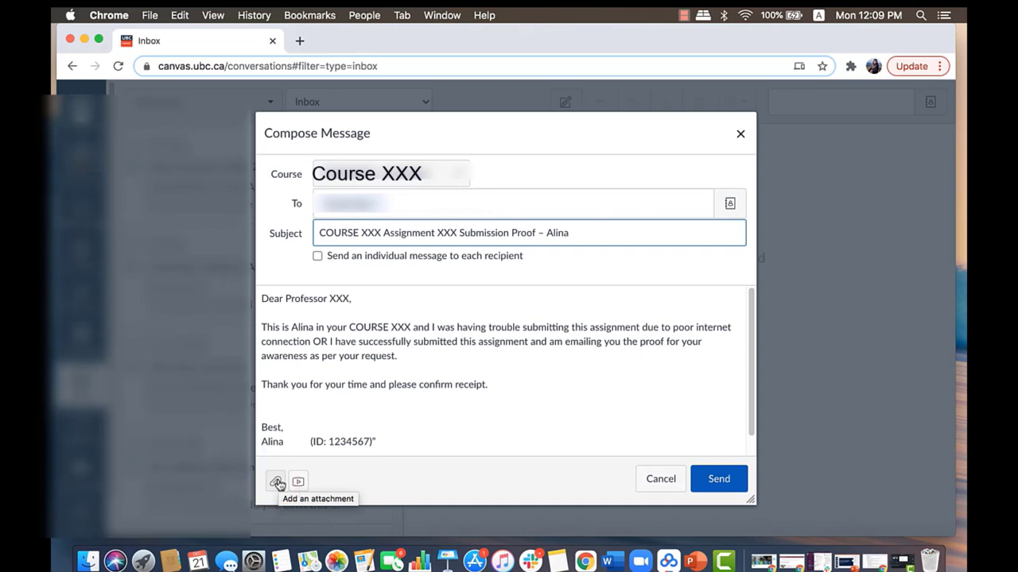
Attach the renamed assignmentXXX_submission_screenshot_proof file from the Desktop to the message
left_click(276, 481)
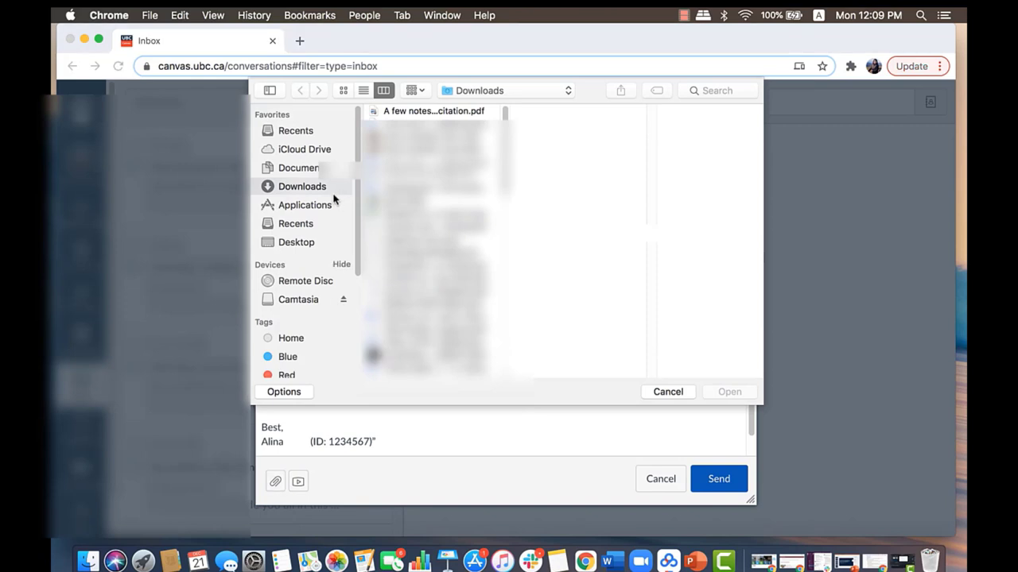
left_click(307, 248)
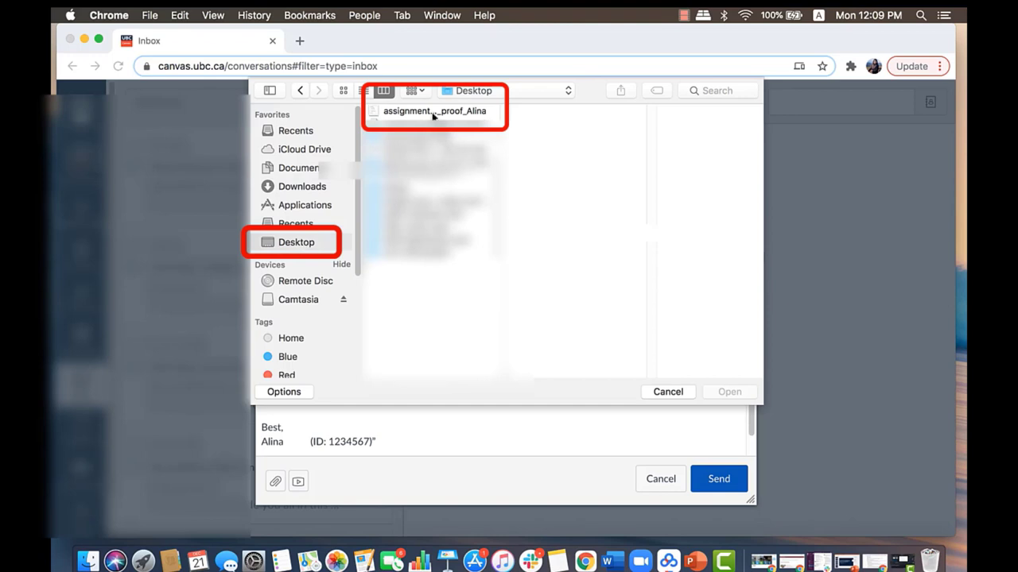
left_click(426, 112)
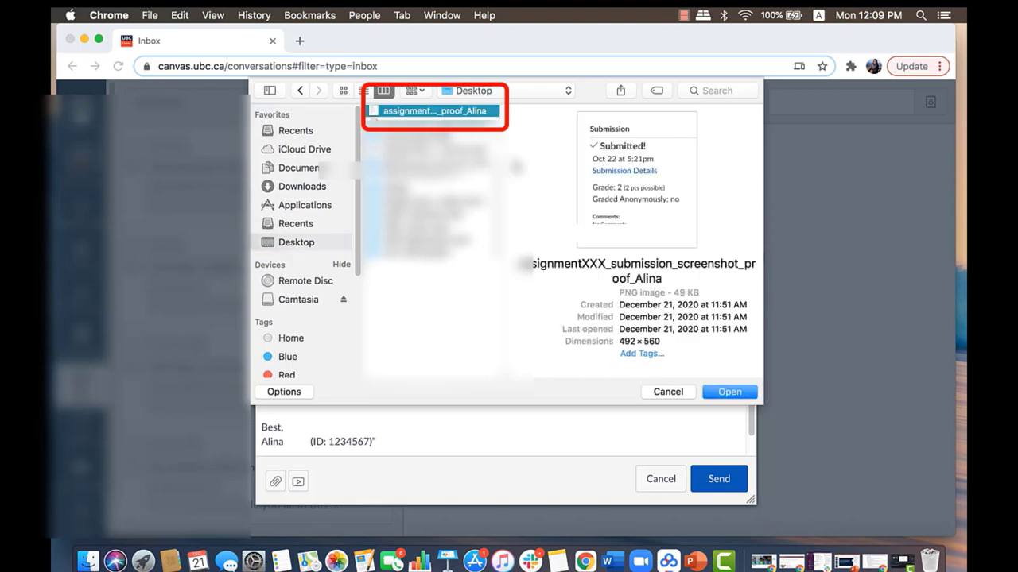
left_click(719, 392)
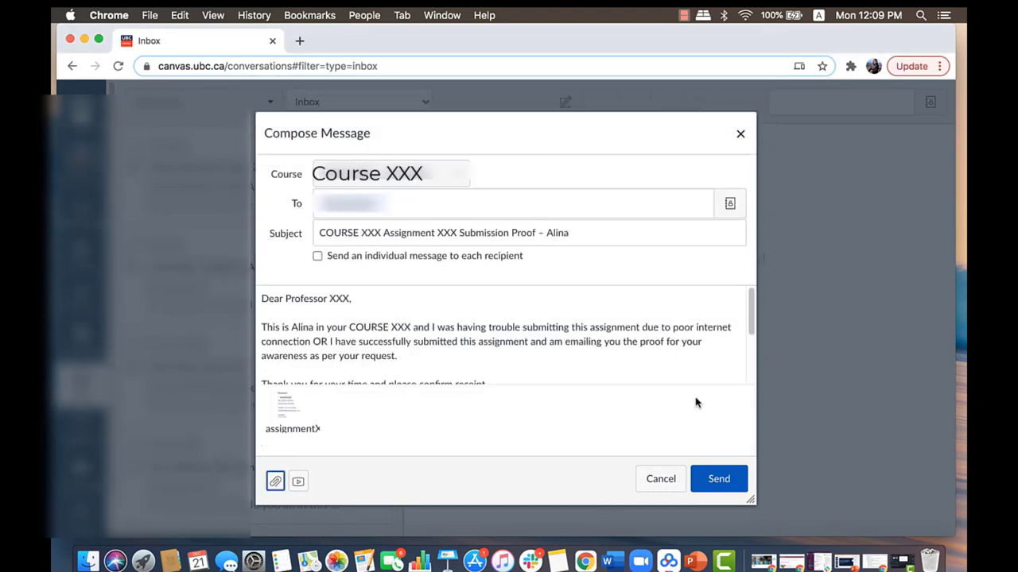